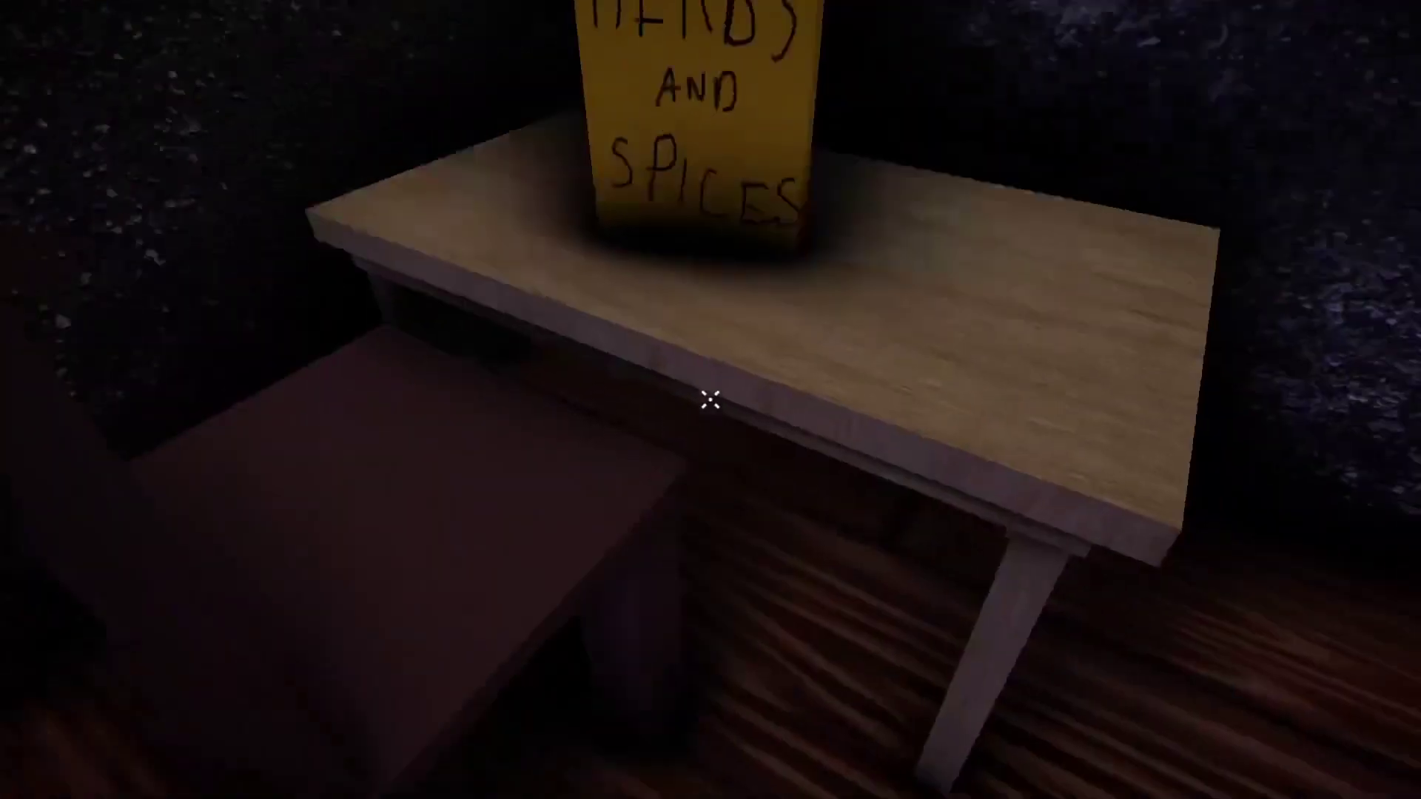
Step: Look around the room at the seal picture, window and dresser
key("s")
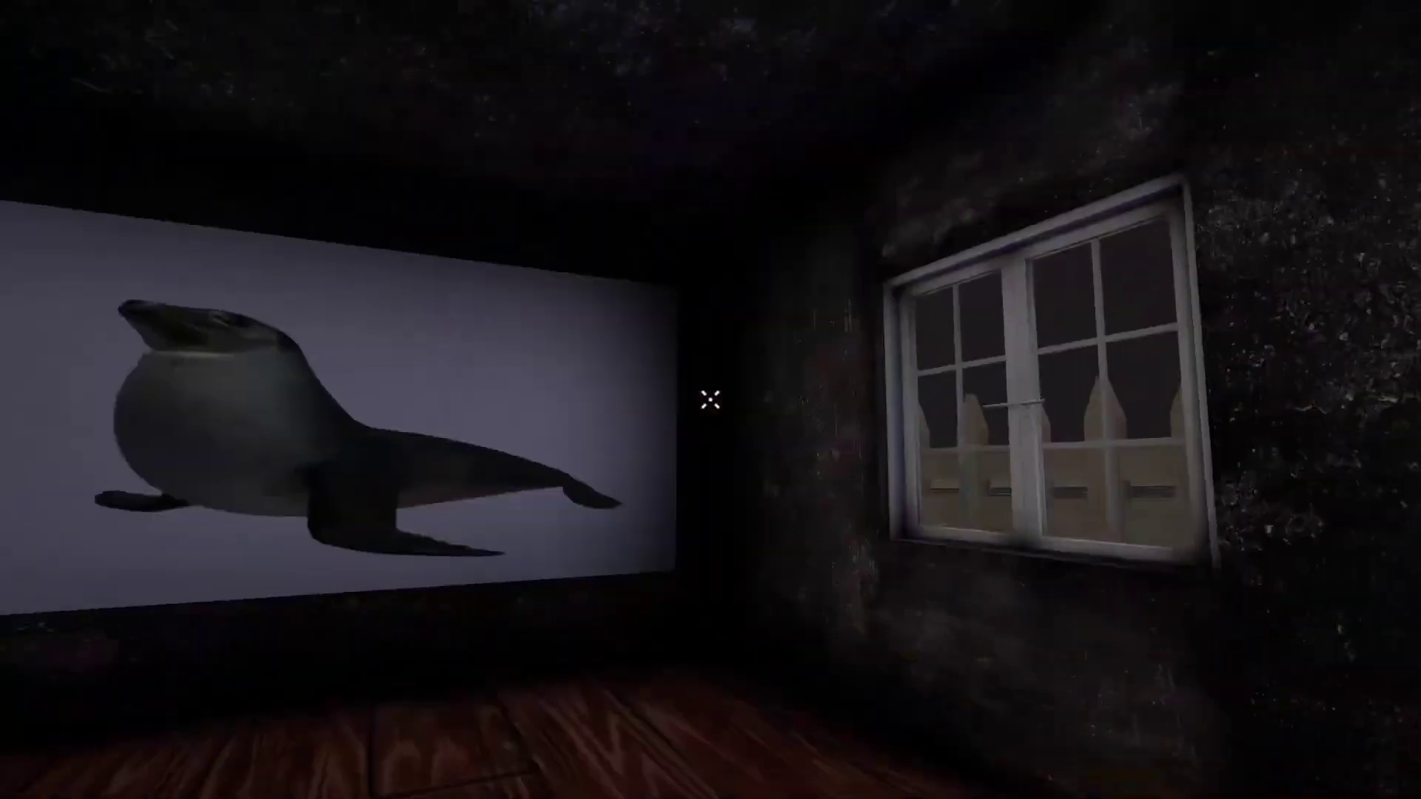
key("w")
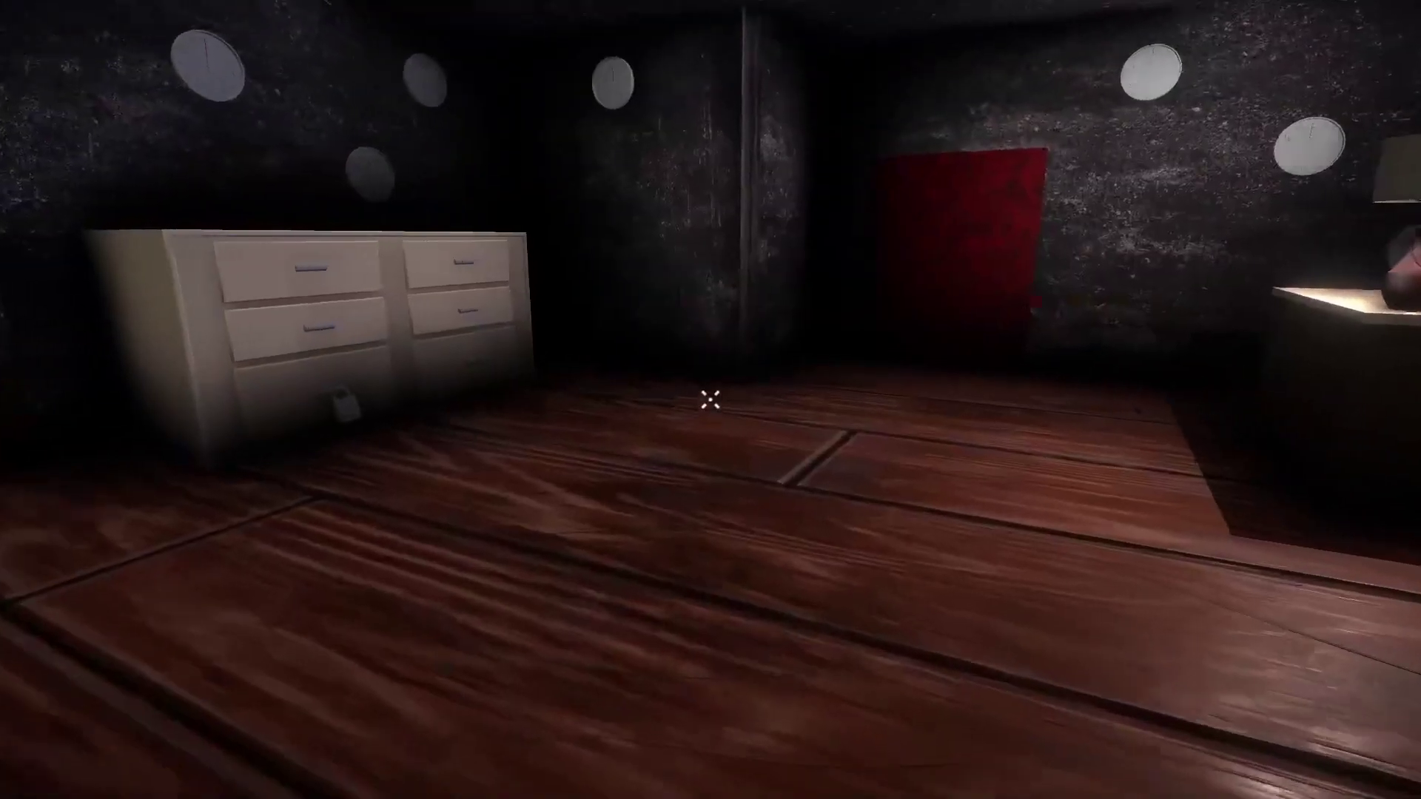
key("w")
key("w")
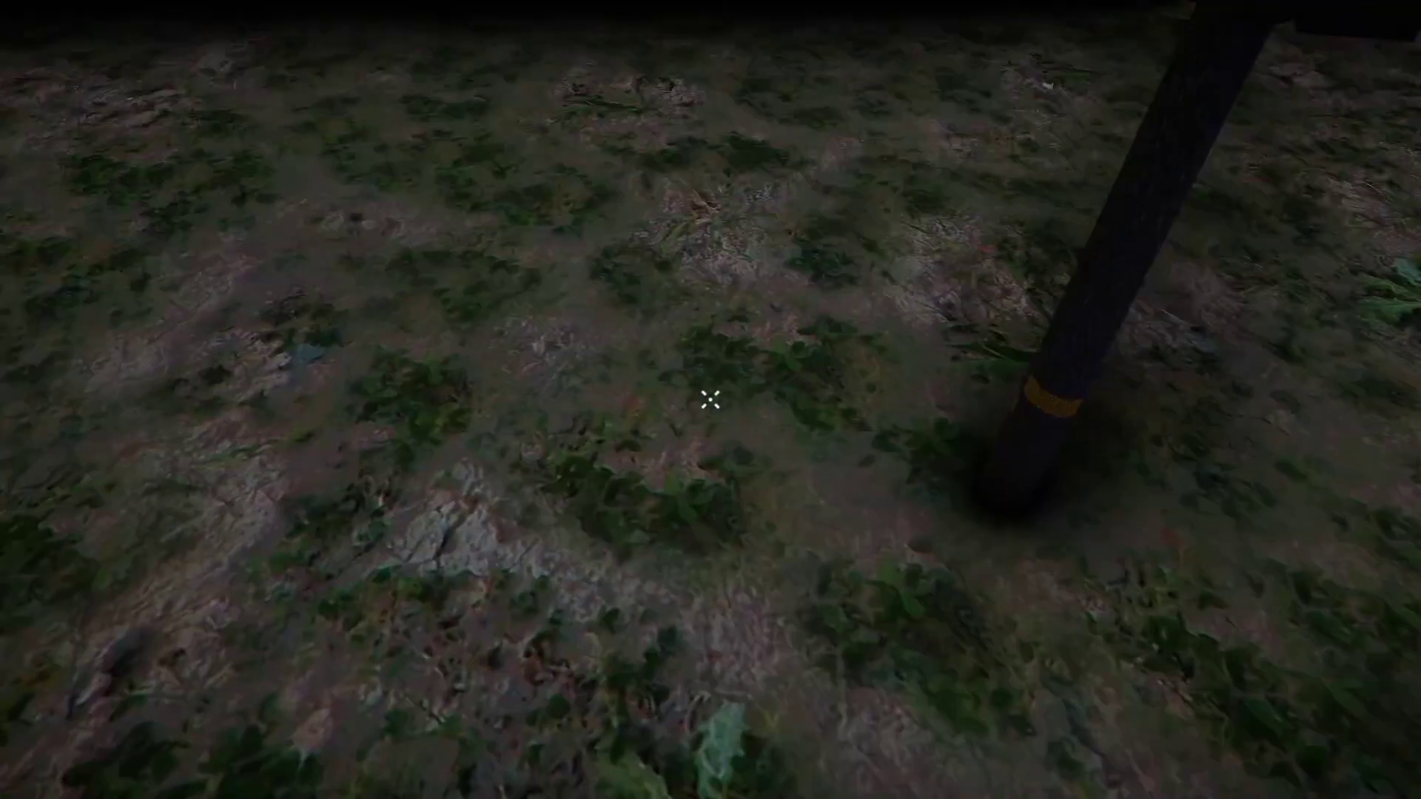
Step: Read the recipe note on the shed wall, then head for the red bottle
key("w")
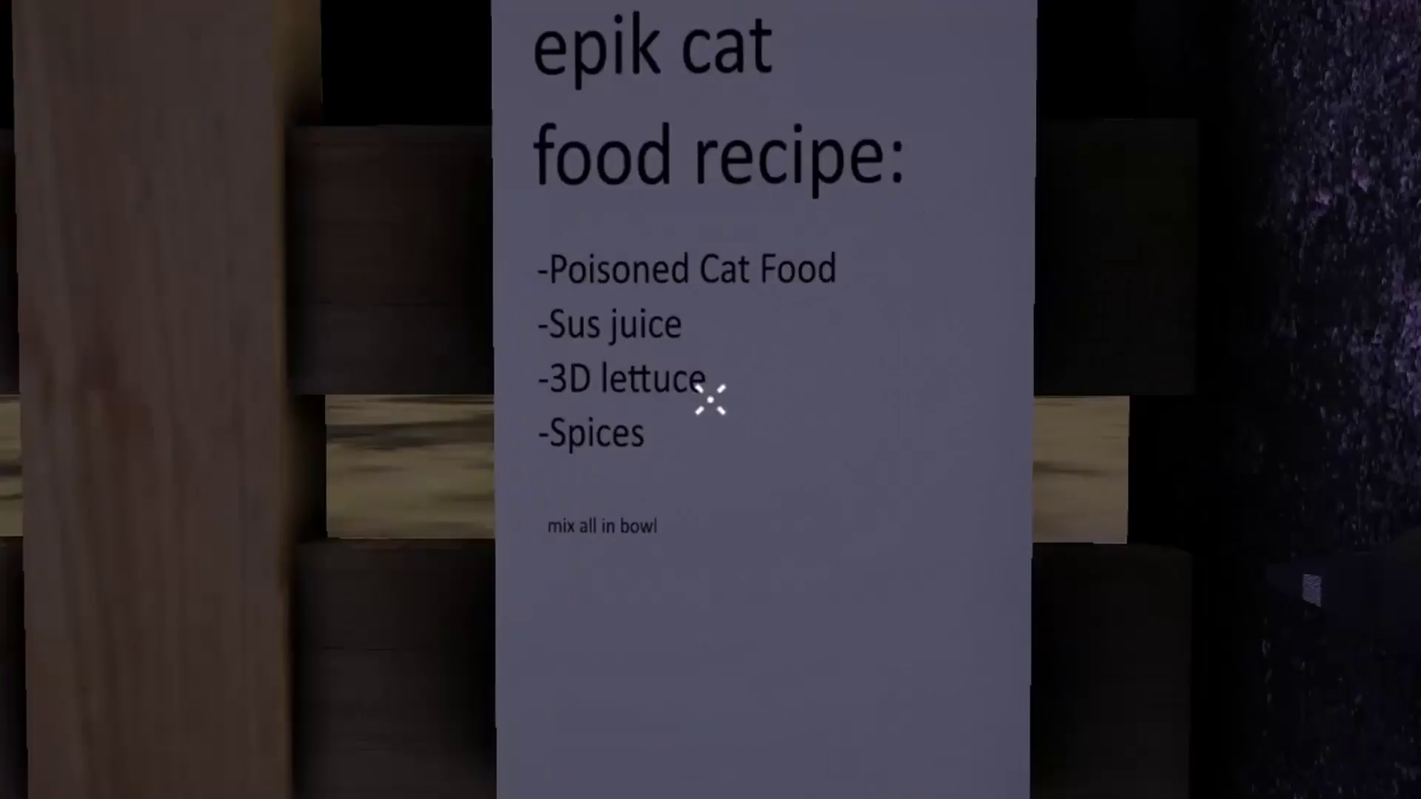
key("s")
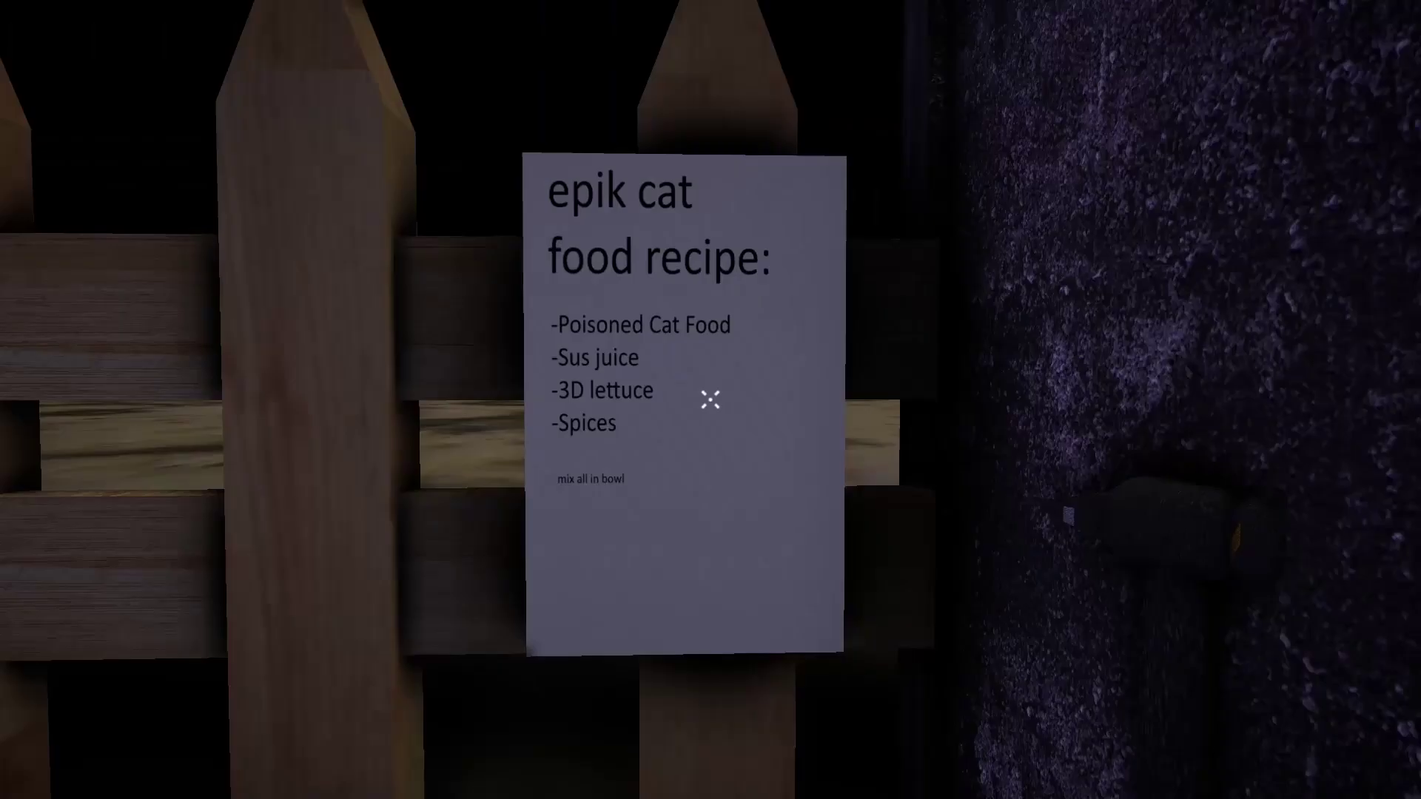
key("w")
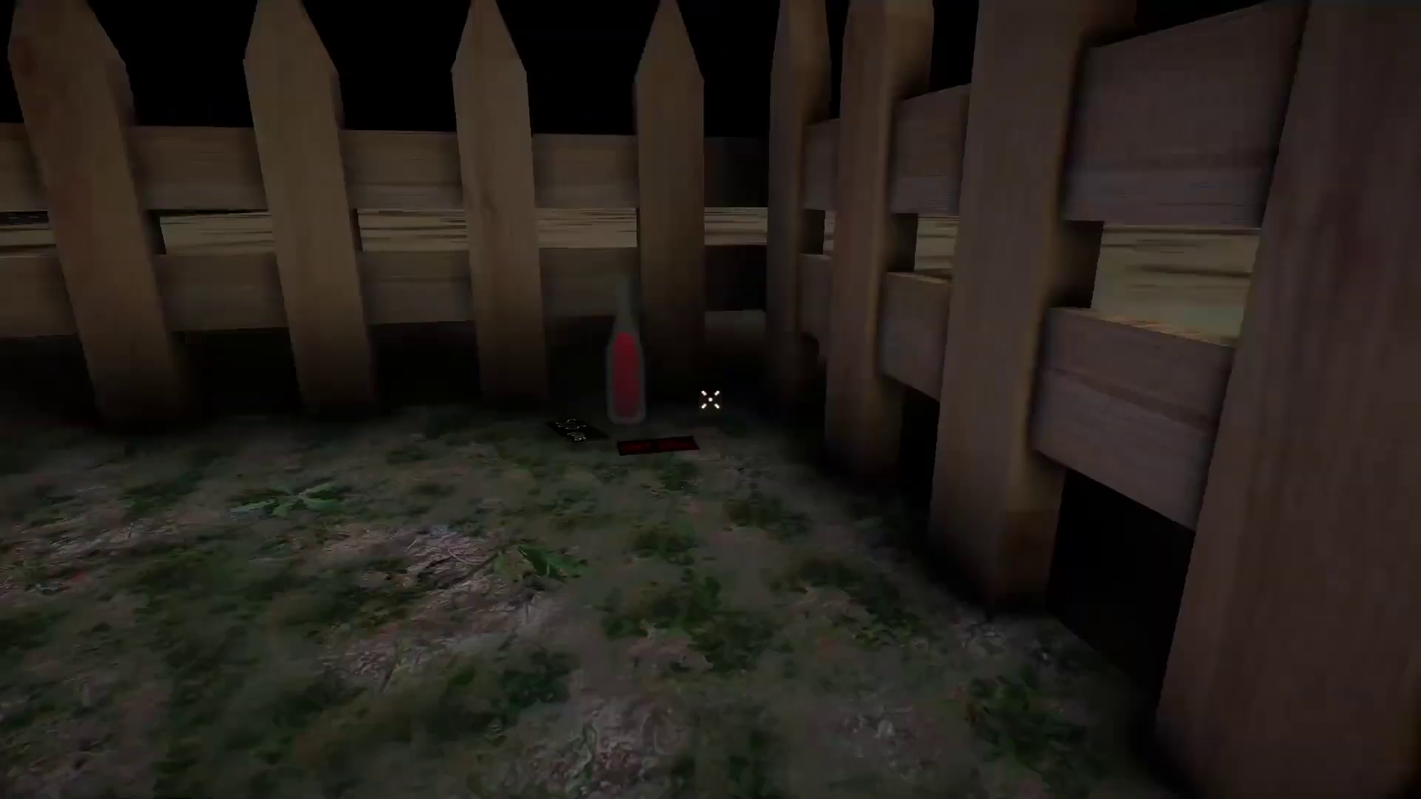
key("w")
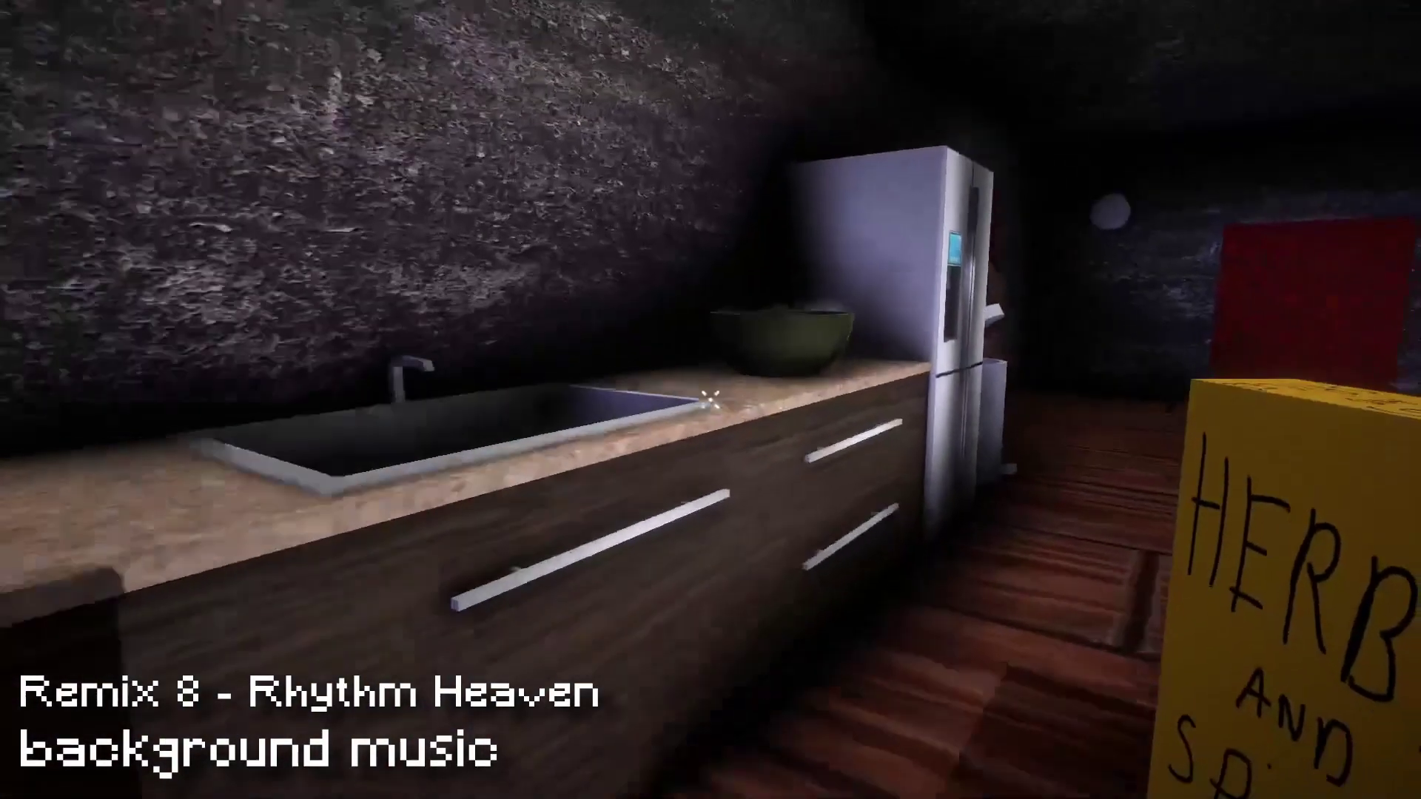
Step: Empty the red cubes from the box at the herb counter, then reach the red bottle
key("w")
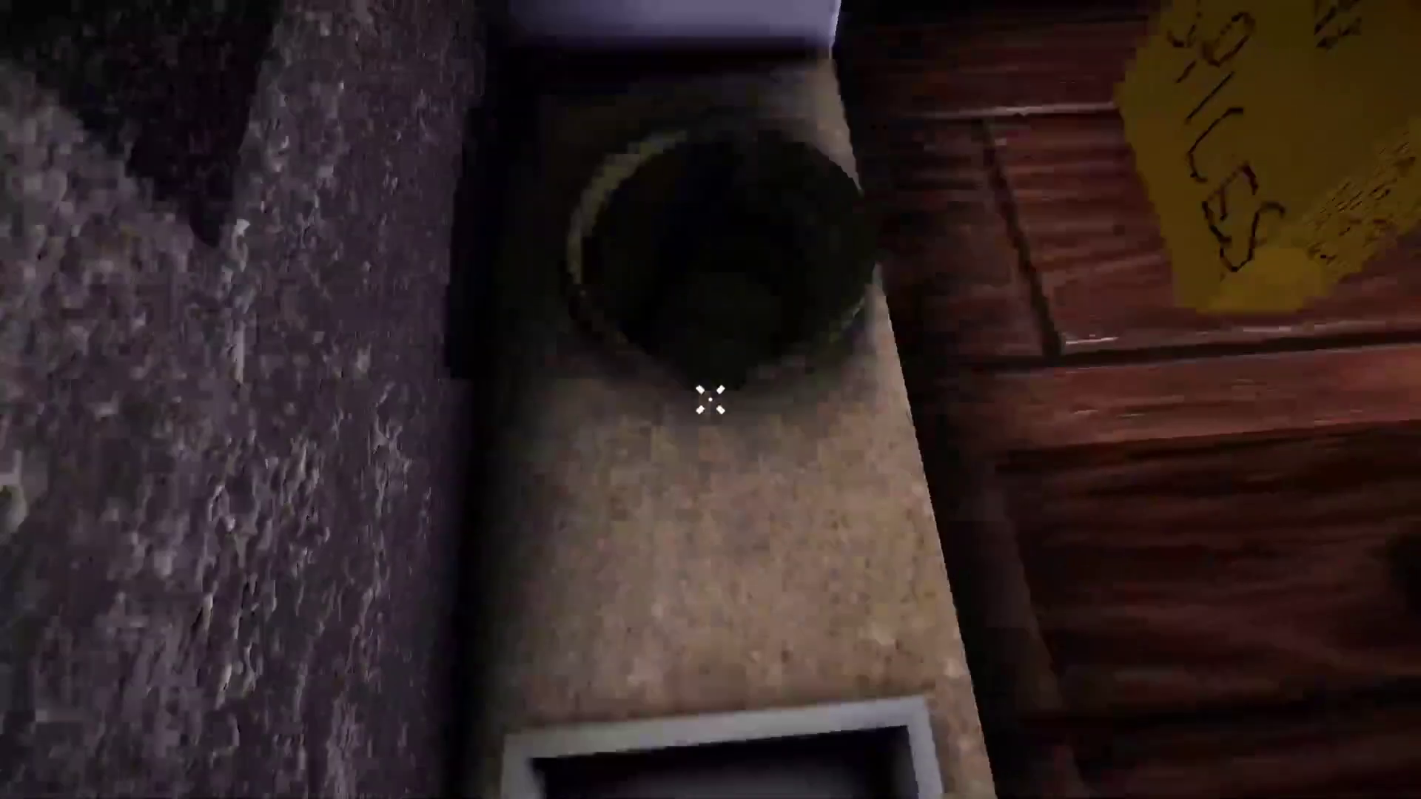
left_click(710, 401)
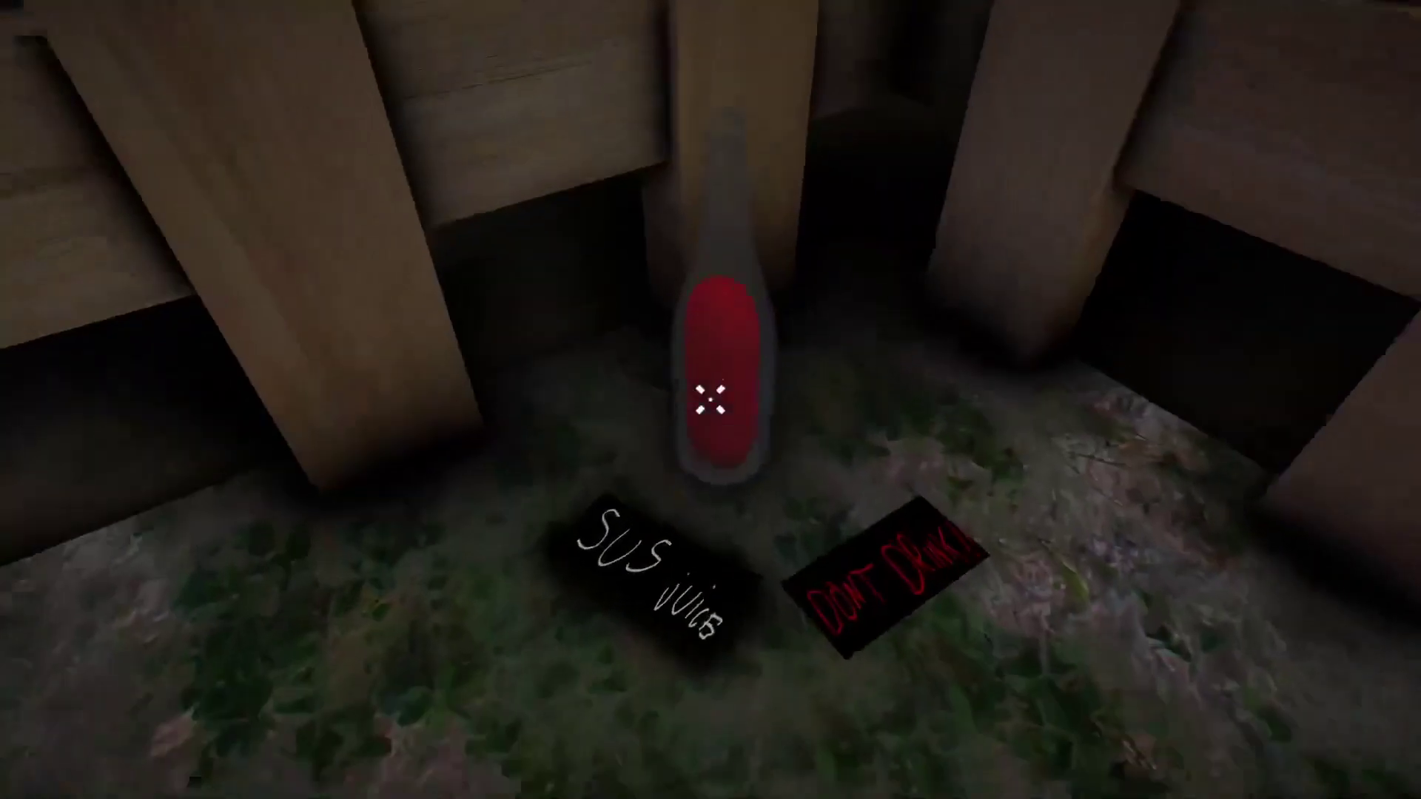
key("w")
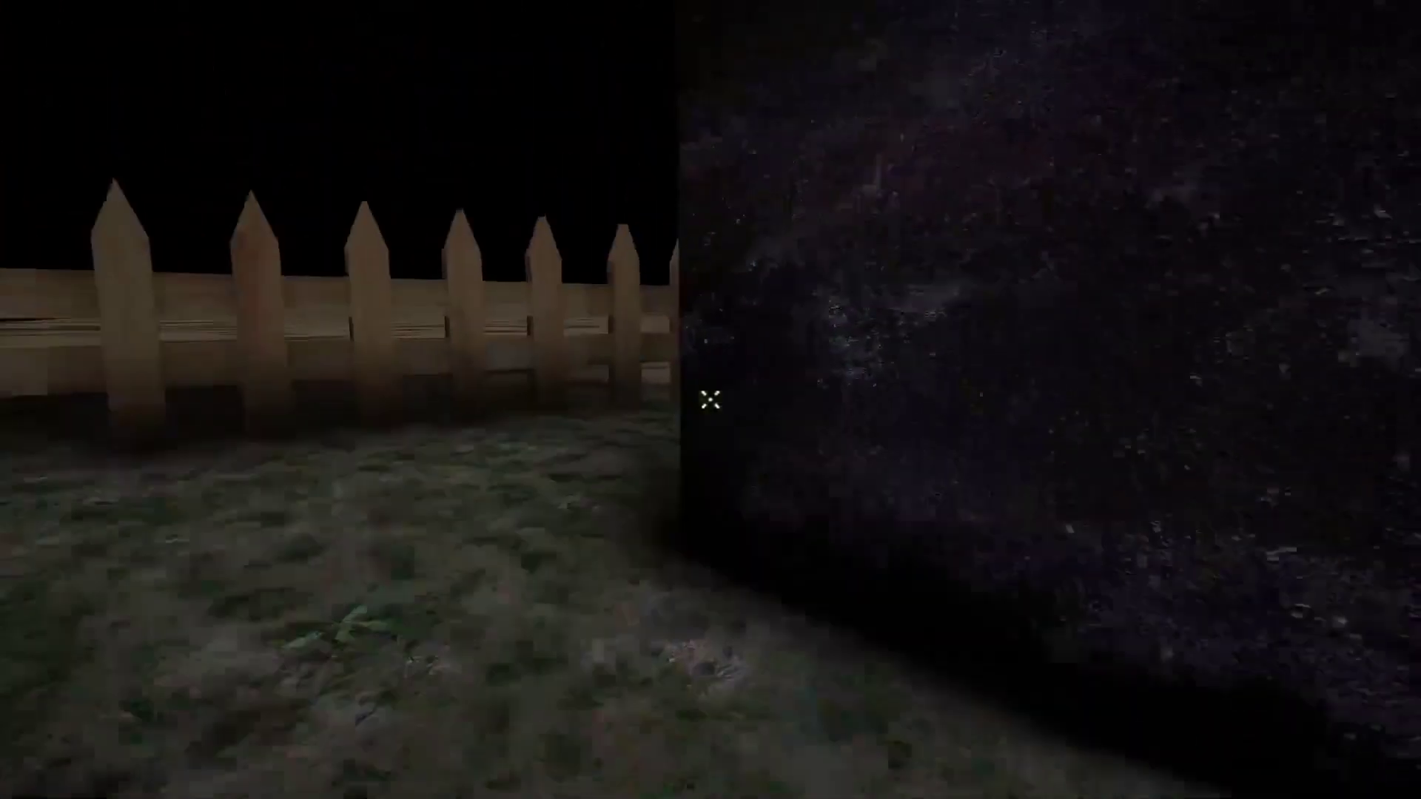
key("w")
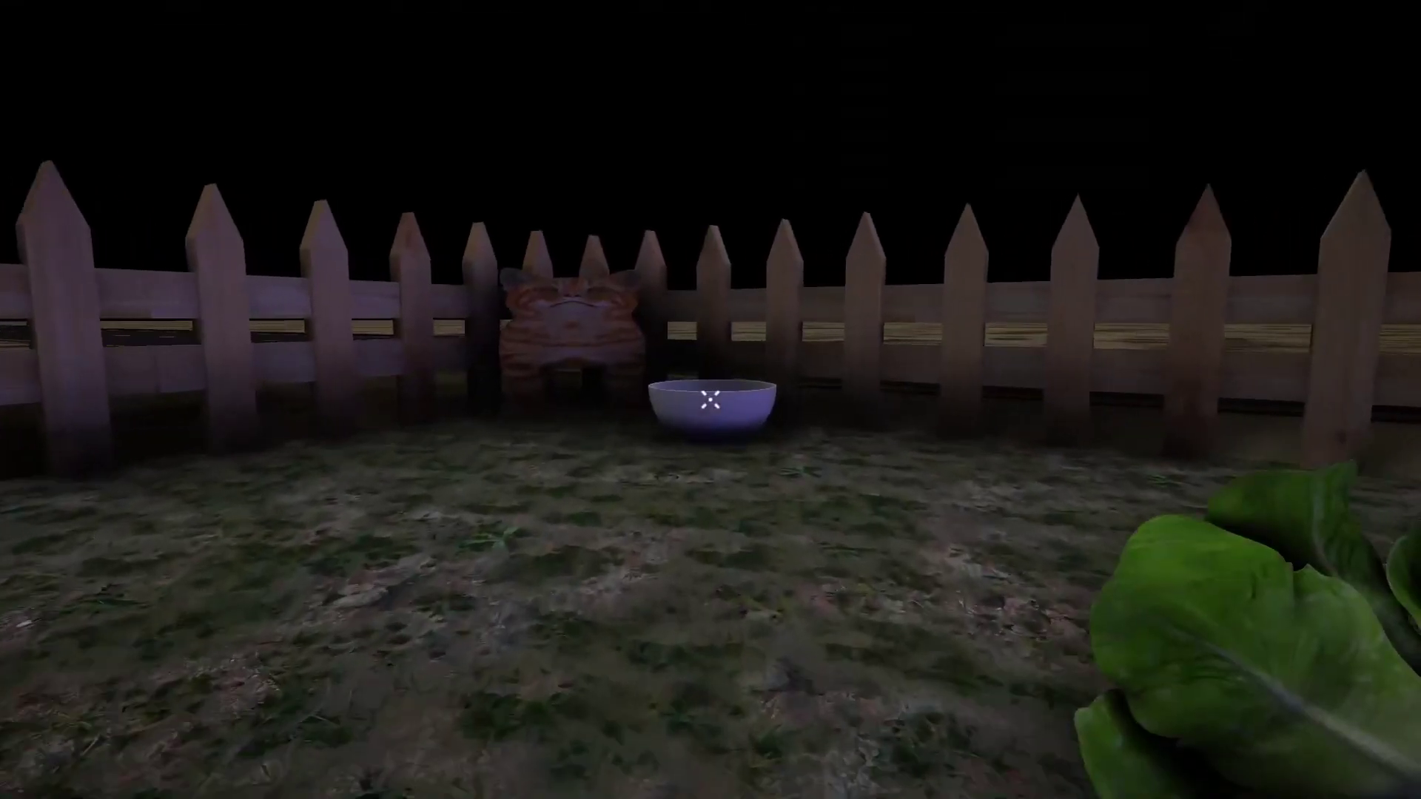
Step: Walk around the house and drop the lettuce into the cat's bowl by the fence
key("w")
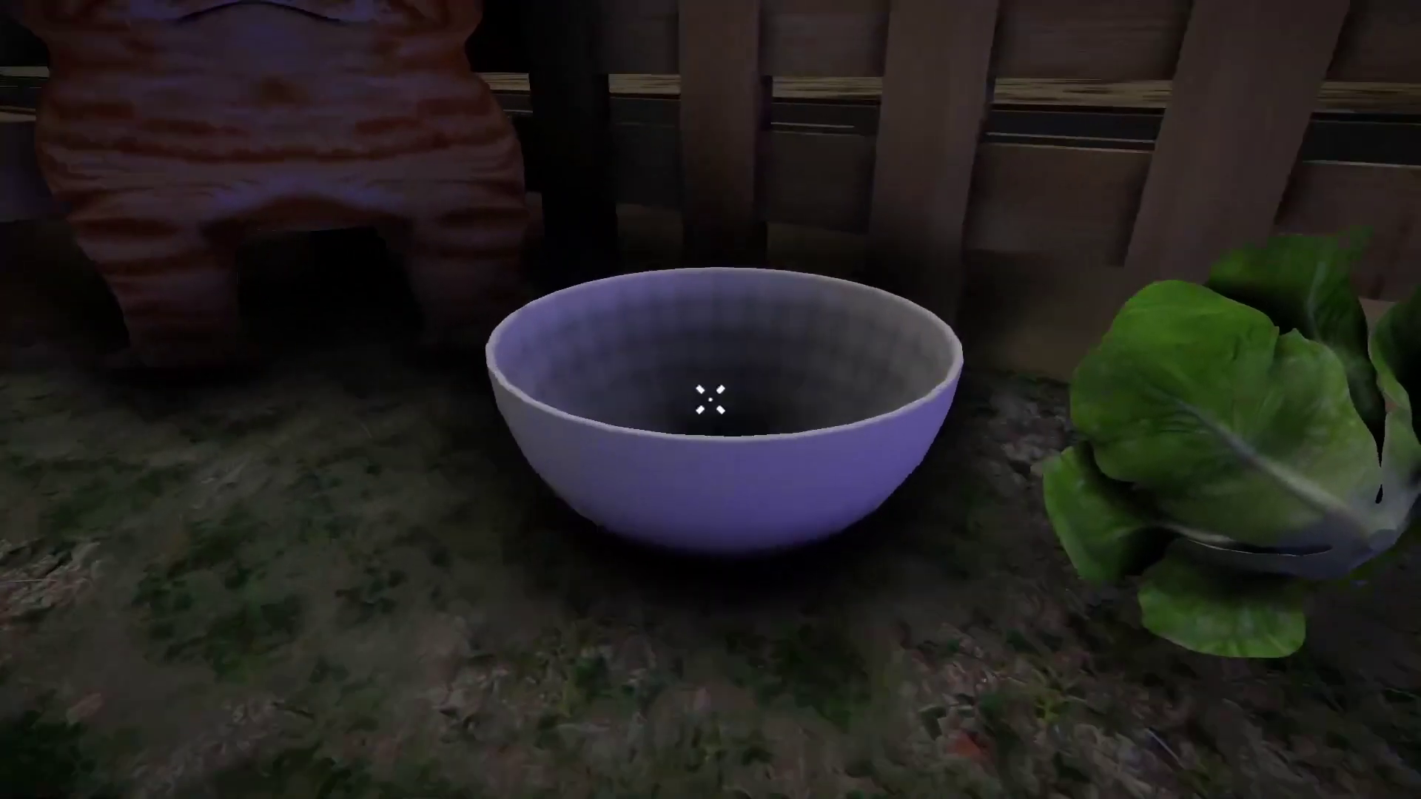
left_click(711, 400)
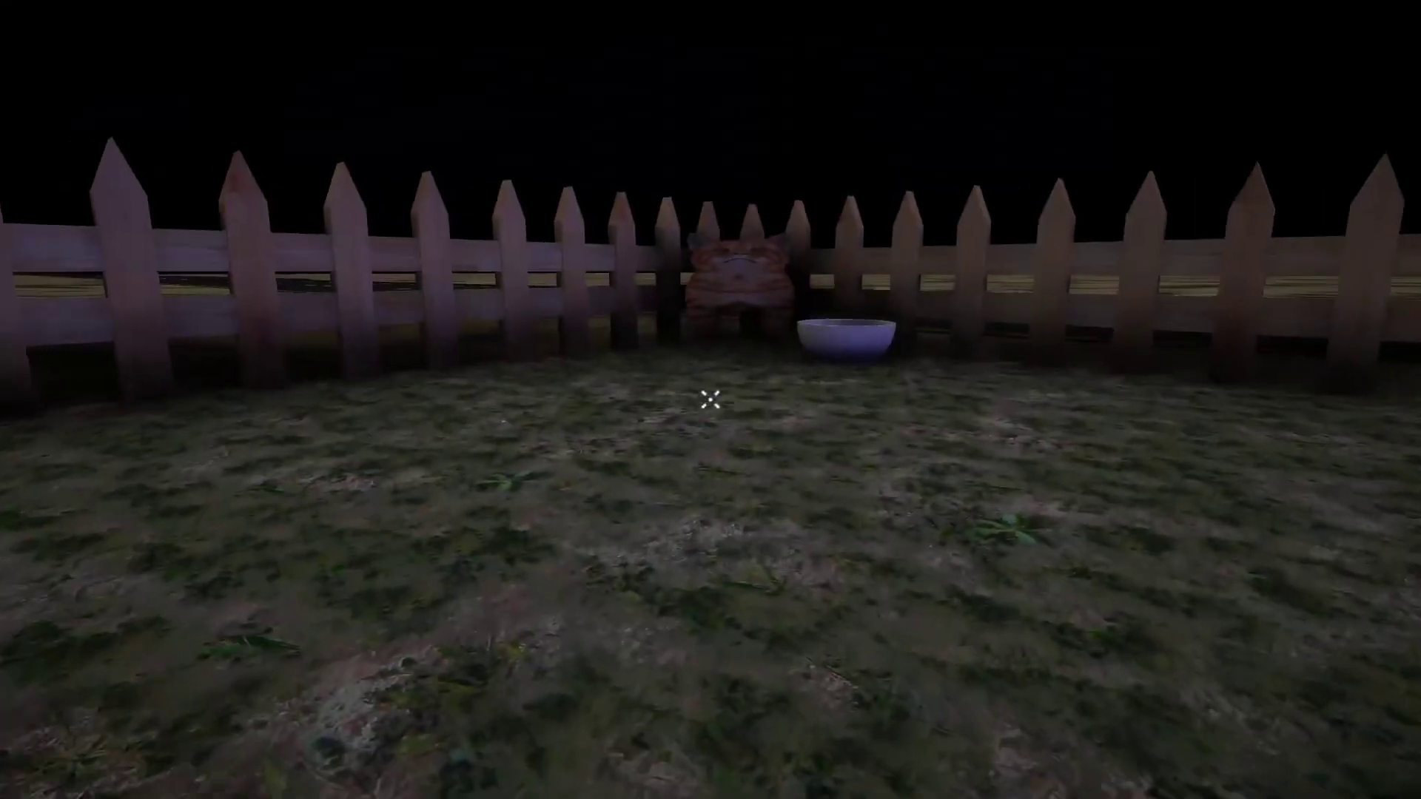
key("w")
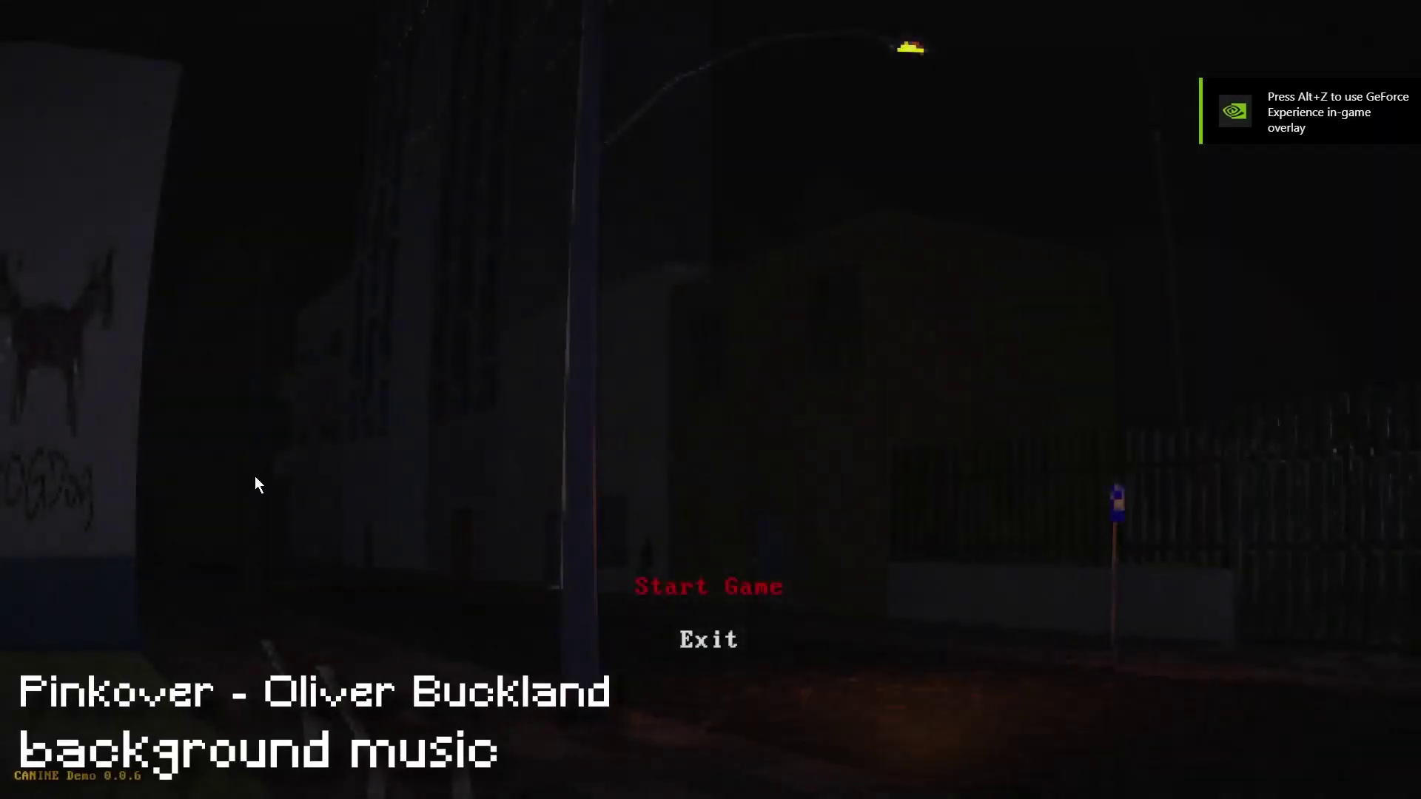
Step: Start a new CANINE playthrough, go out to the street and throw Tomy's ball by the fence
left_click(728, 593)
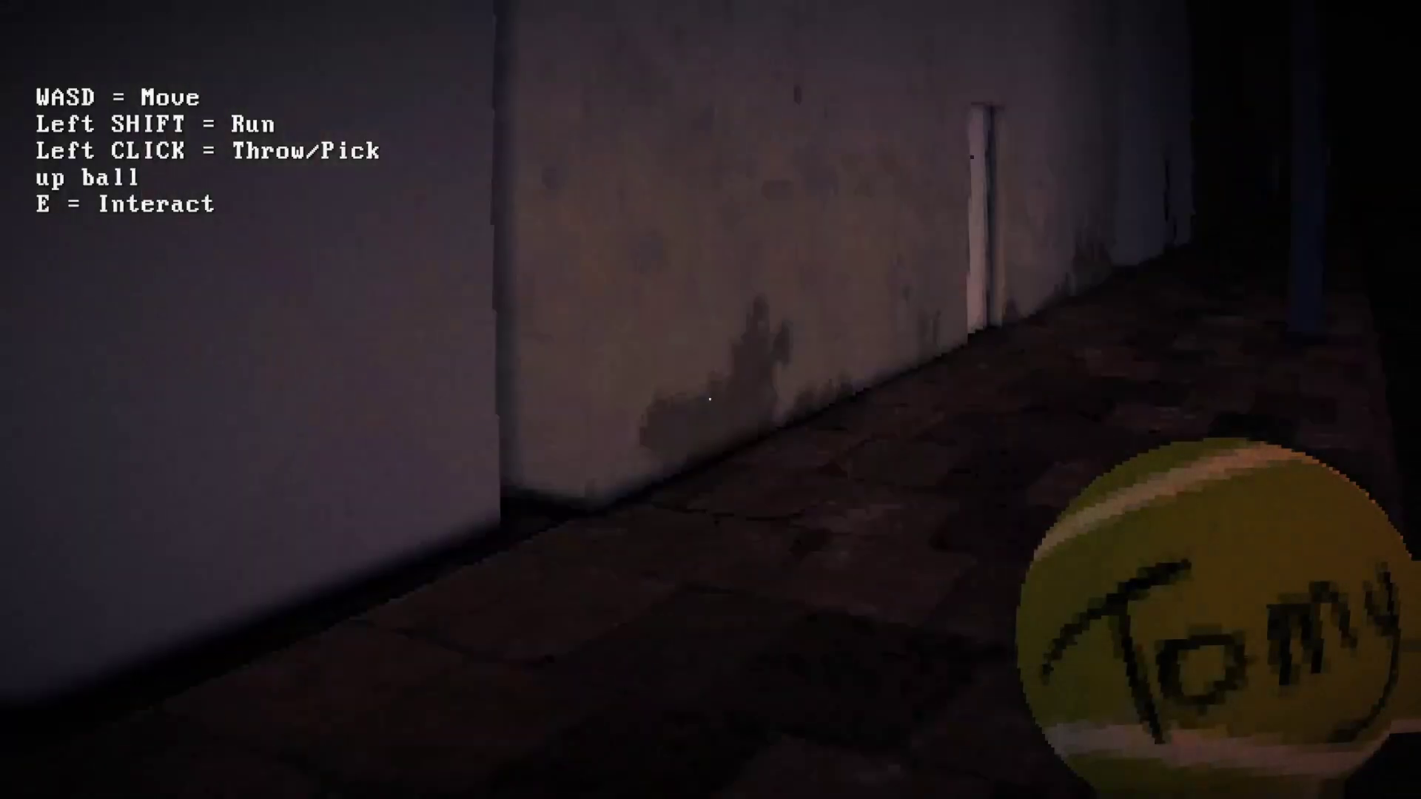
key("e")
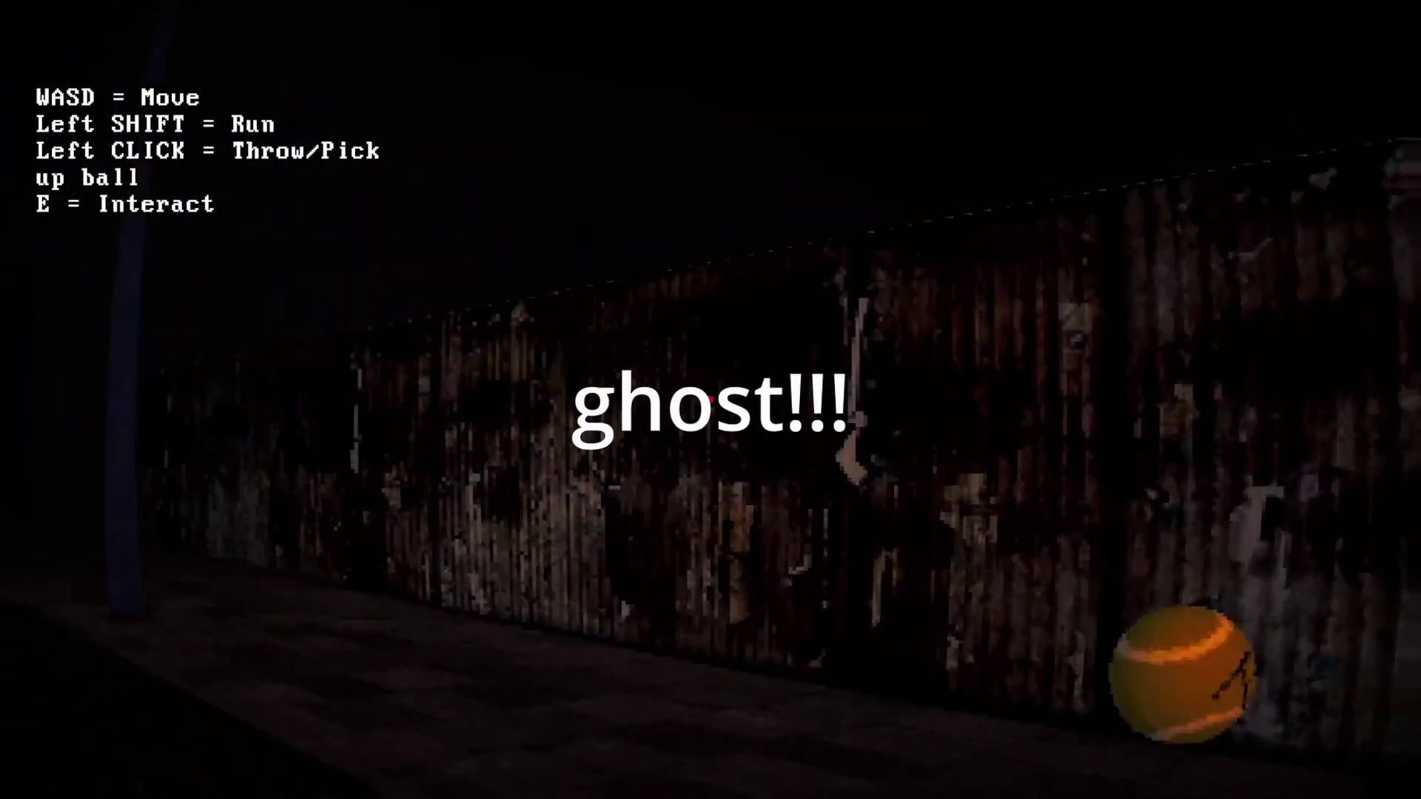
left_click(710, 400)
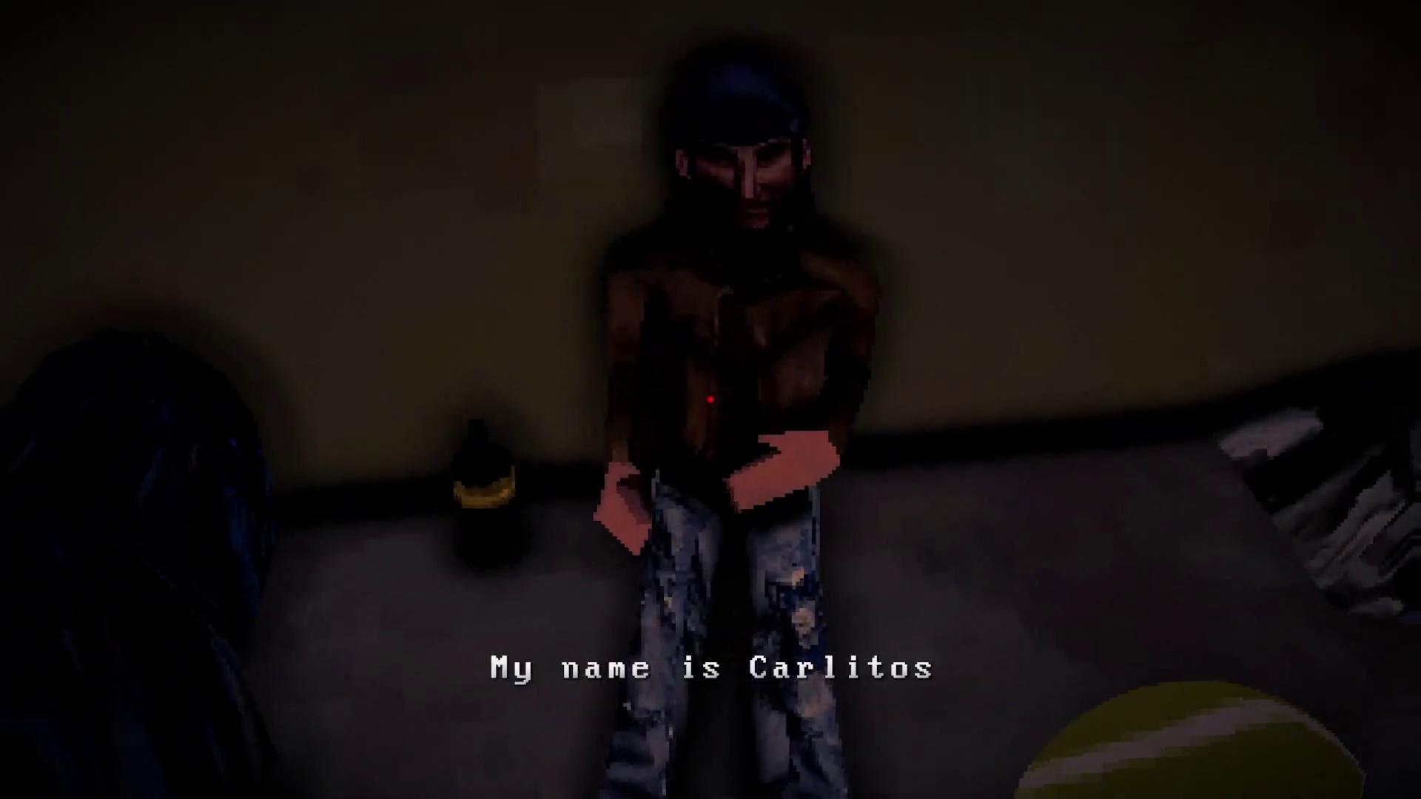
Step: Listen to Carlitos's lines, pick up the ball, and turn toward the CARNE restaurant
left_click(709, 398)
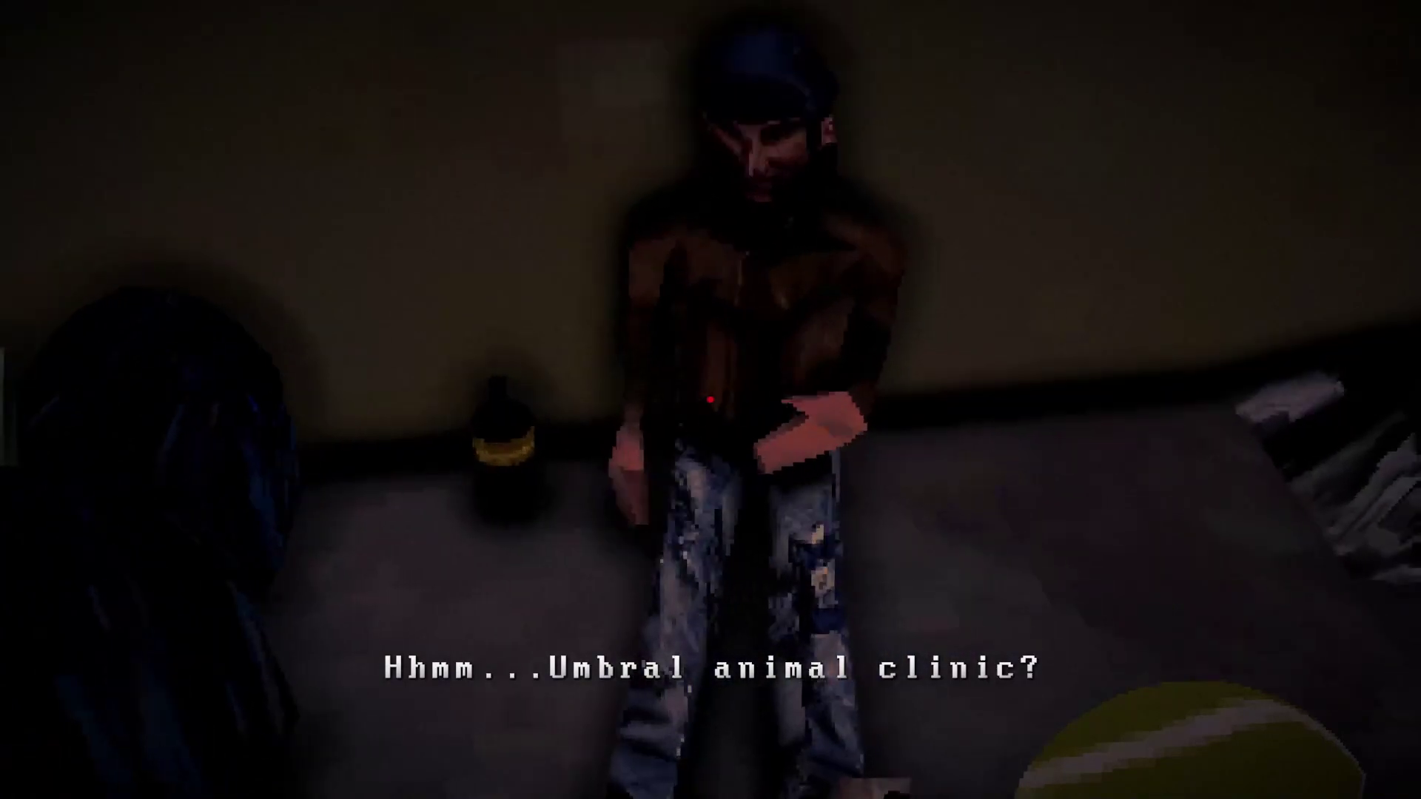
left_click(710, 398)
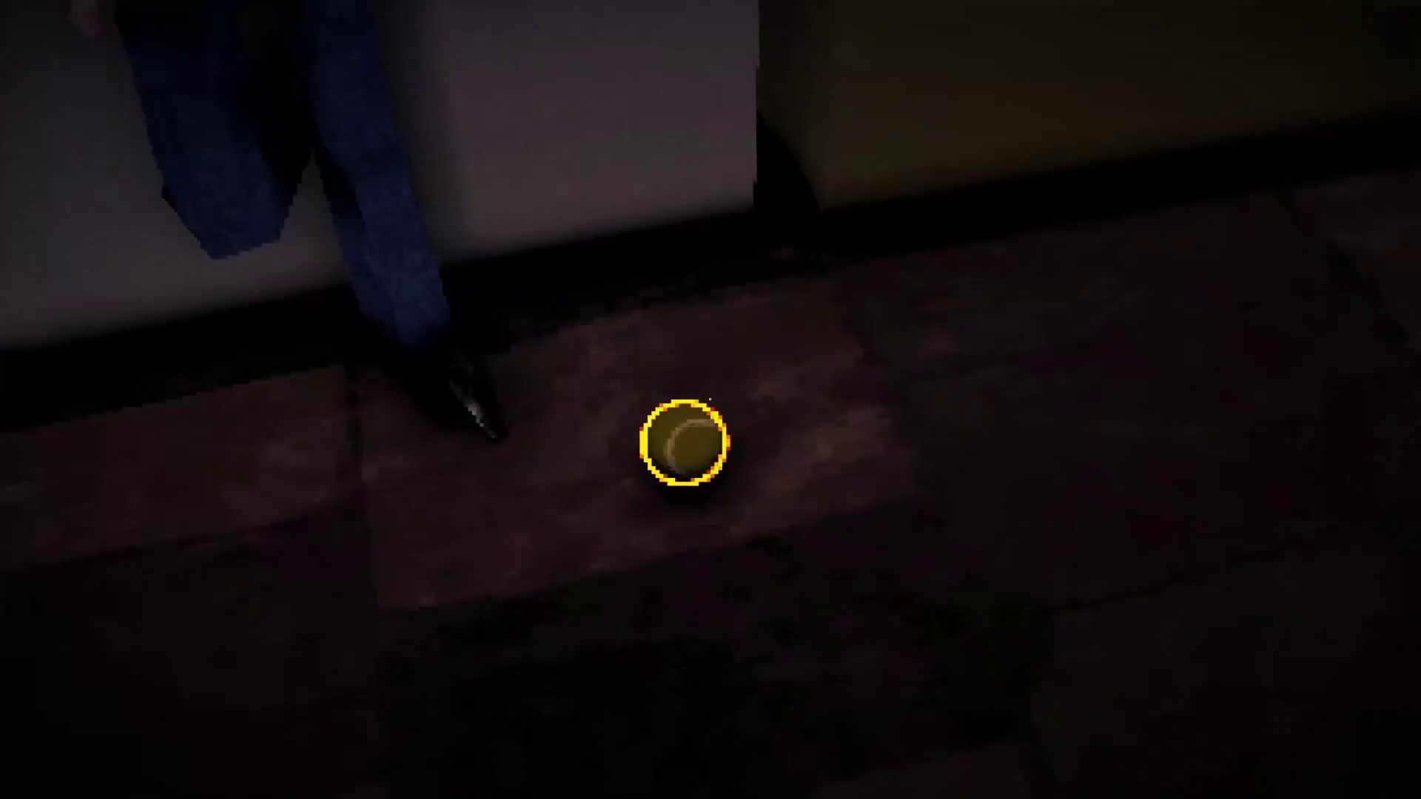
left_click(709, 398)
key("s")
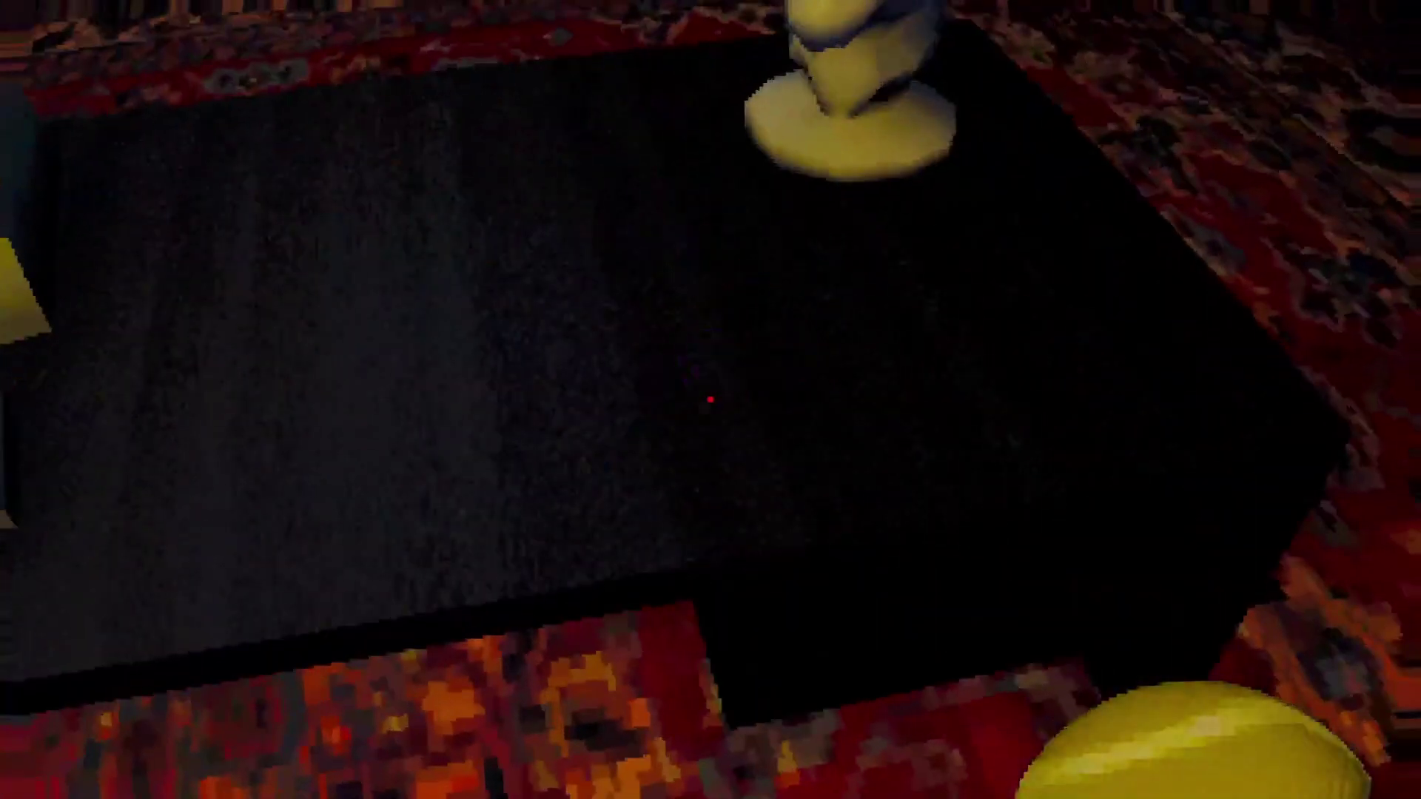
Step: Take the locker key from the yellow computer desk in the library
left_click(710, 399)
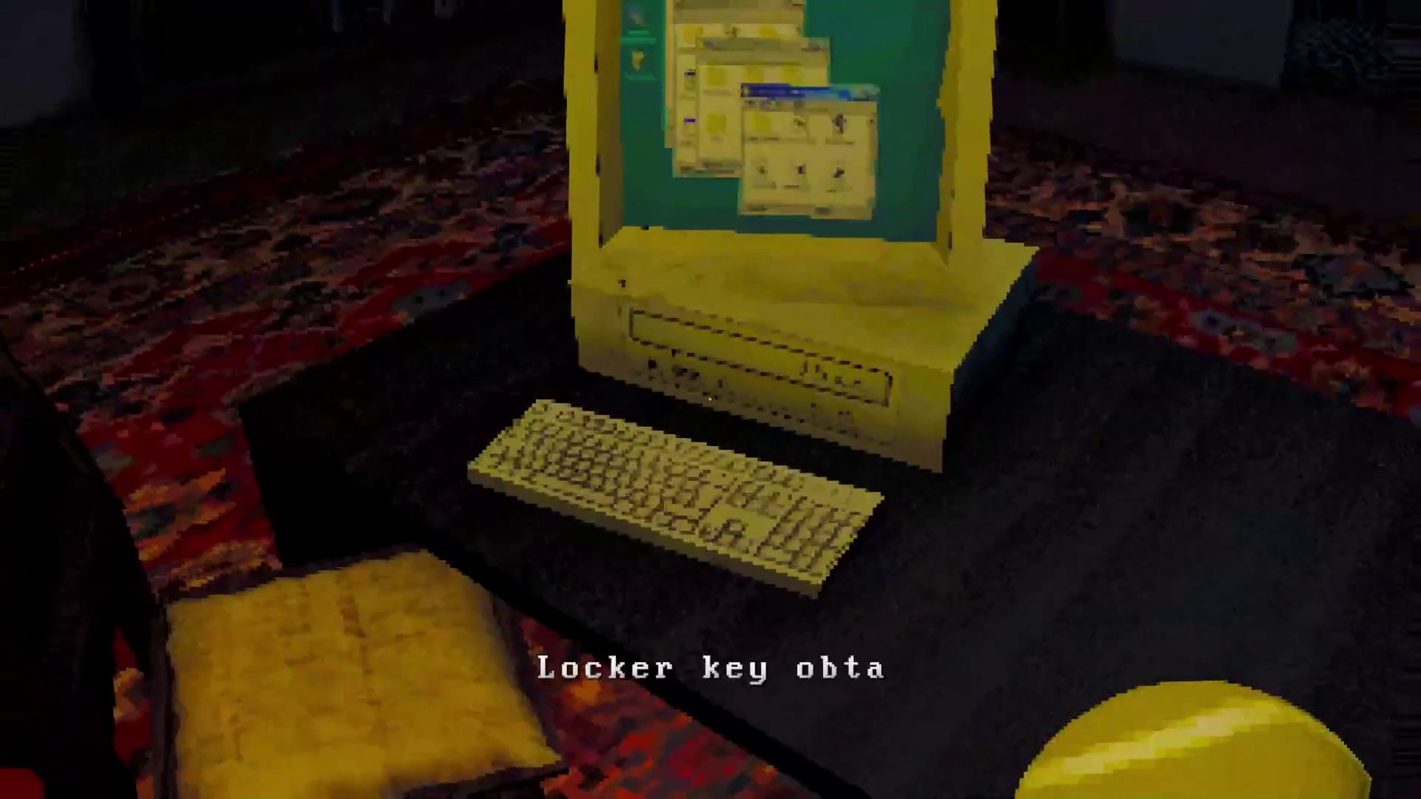